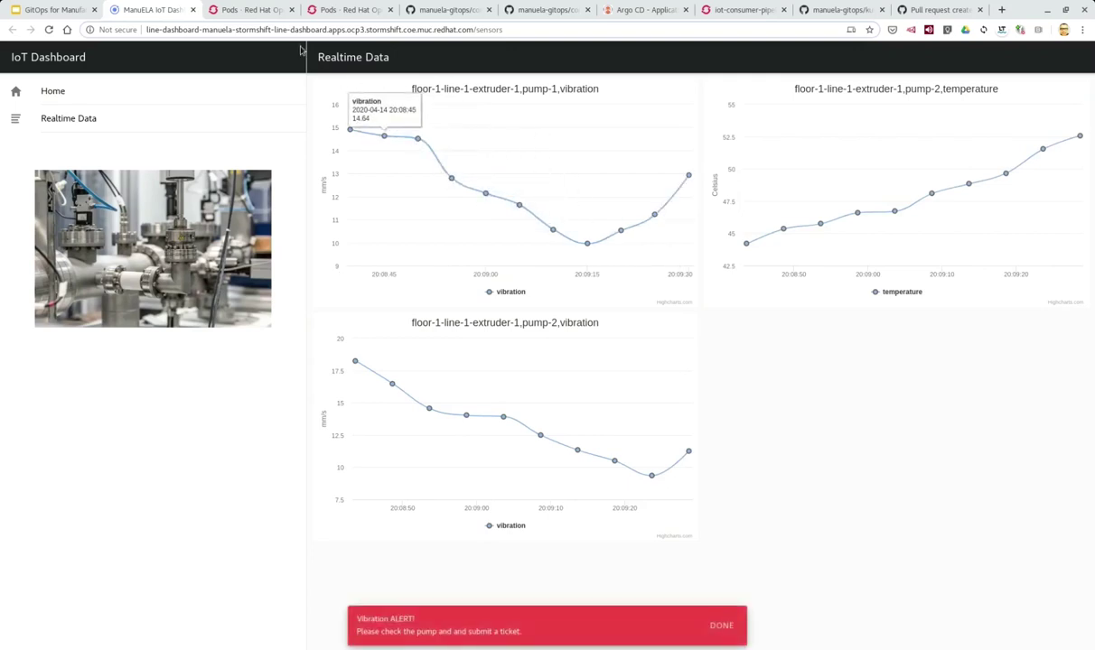
Step: Review the OpenShift pods of the line-dashboard, messaging and machine-sensor projects, and return to the IoT dashboard
click(249, 11)
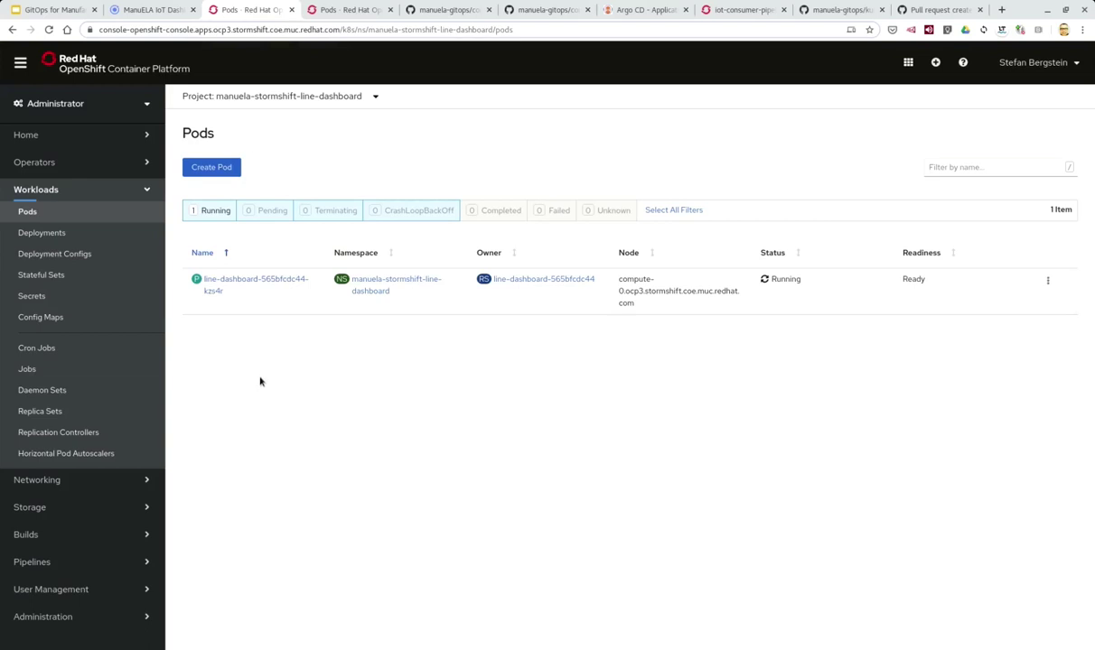
click(335, 100)
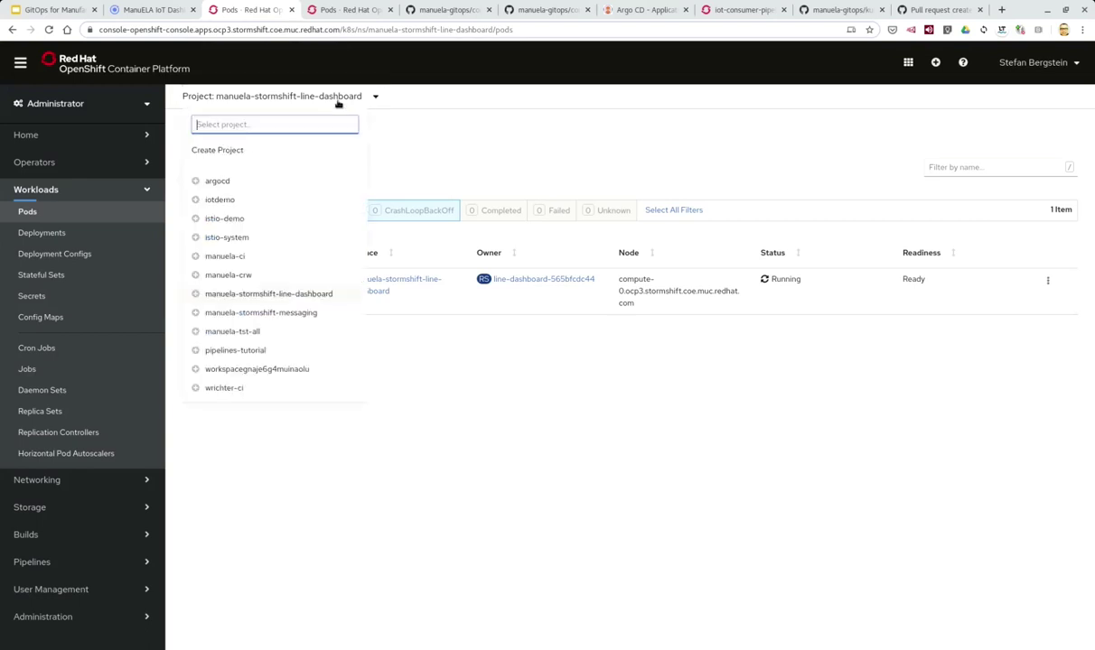
click(272, 313)
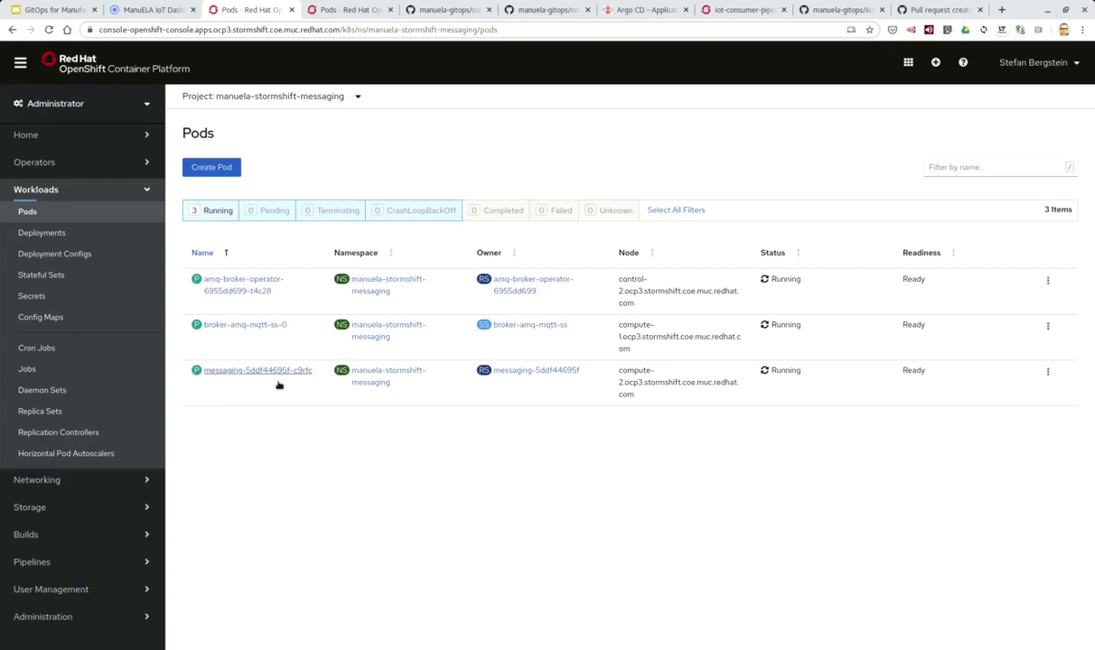
click(350, 11)
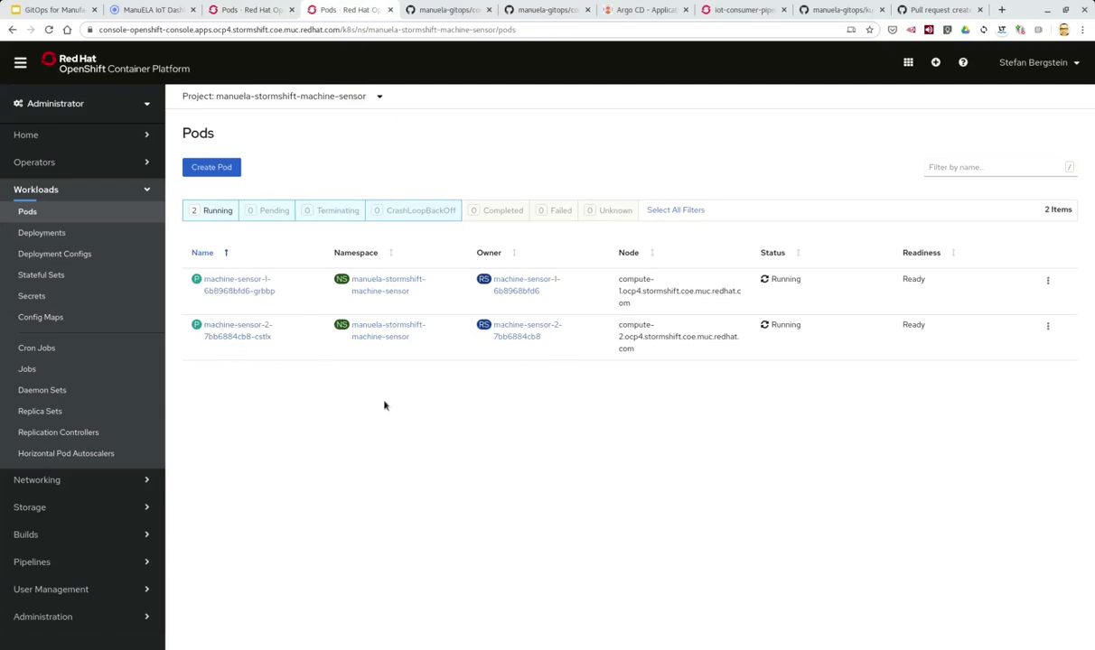
key(ctrl+2)
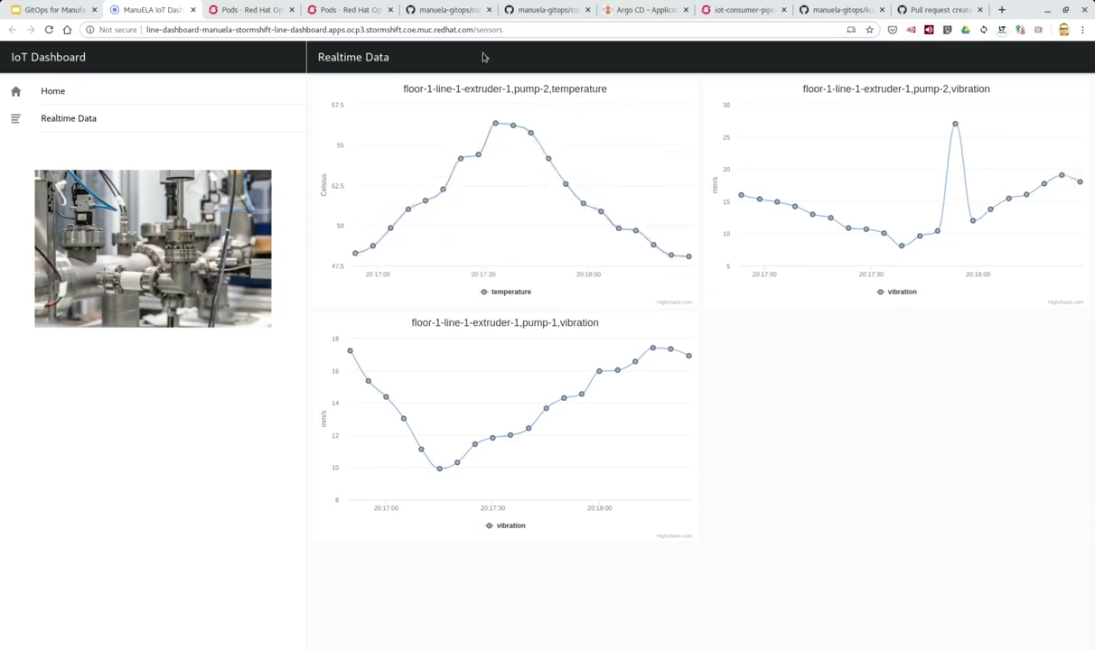
Step: Switch to GitHub and examine machine-sensor-2-configmap.properties in both the manuela-stormshift instance folder and the manuela template folder of manuela-gitops
click(456, 13)
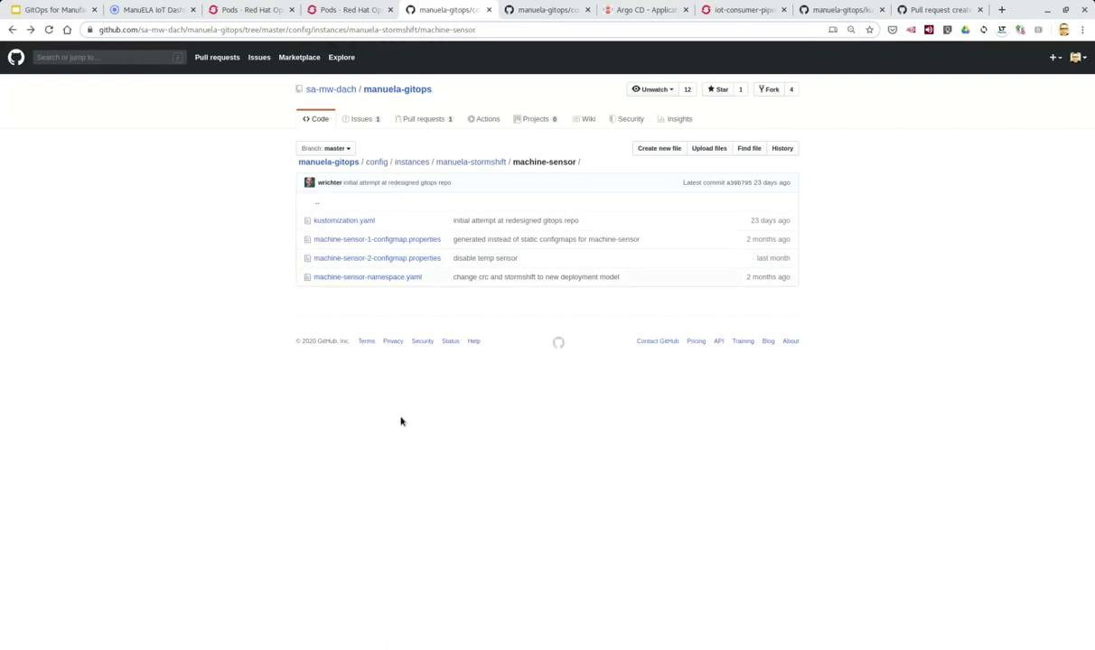
click(403, 260)
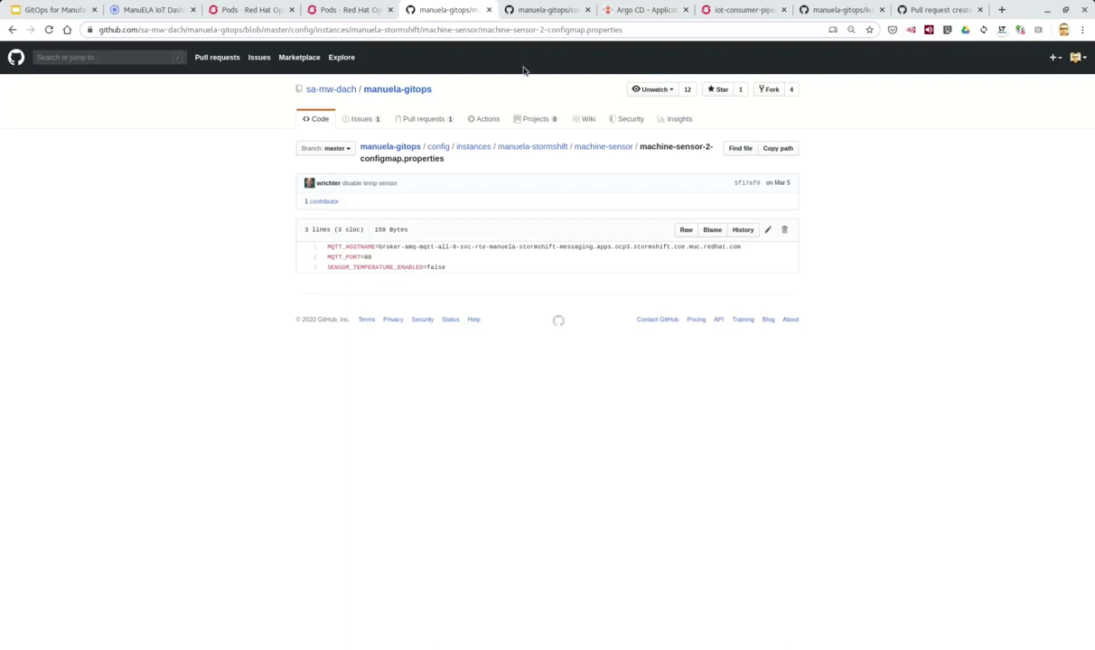
click(547, 12)
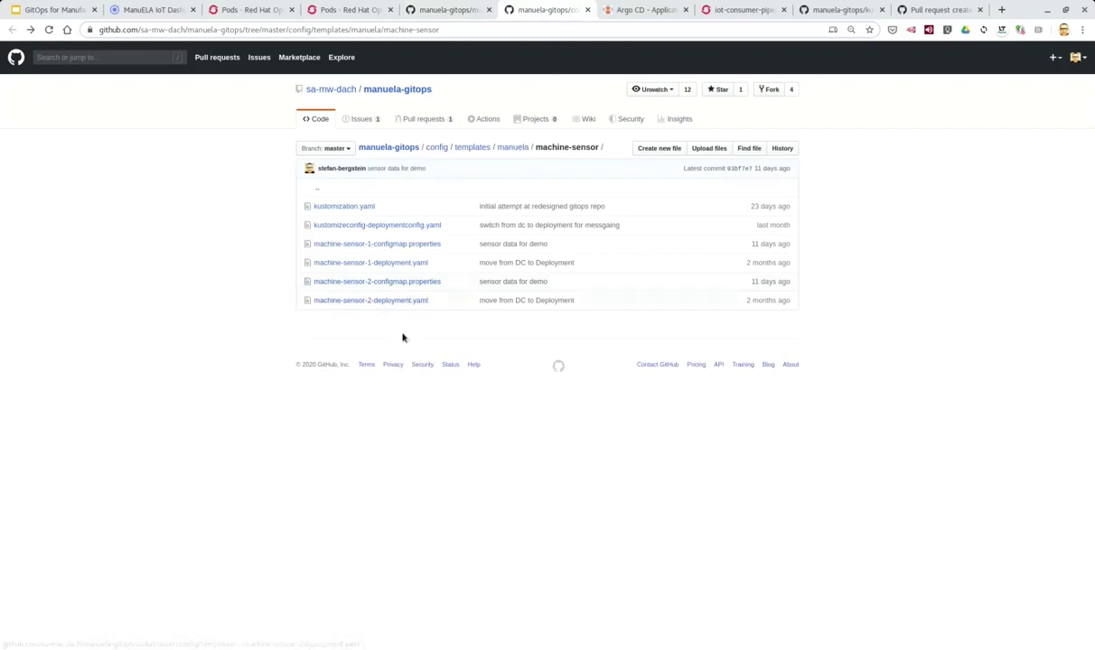
click(406, 283)
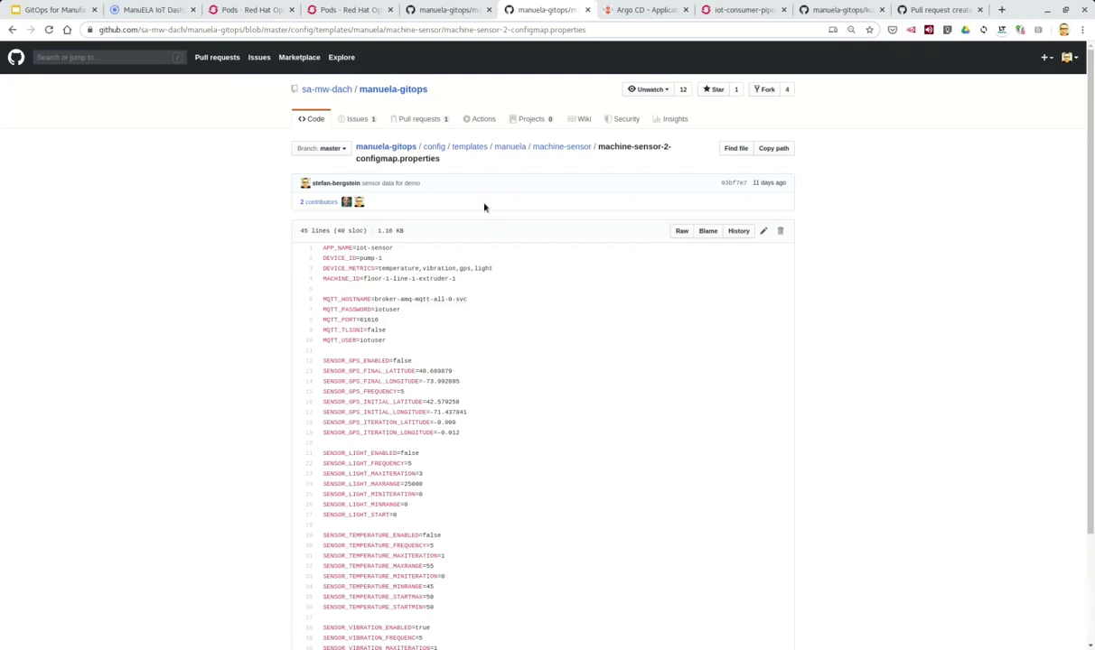
Step: Edit the manuela-stormshift instance's machine-sensor-2-configmap.properties and set SENSOR_TEMPERATURE_ENABLED to true
click(450, 11)
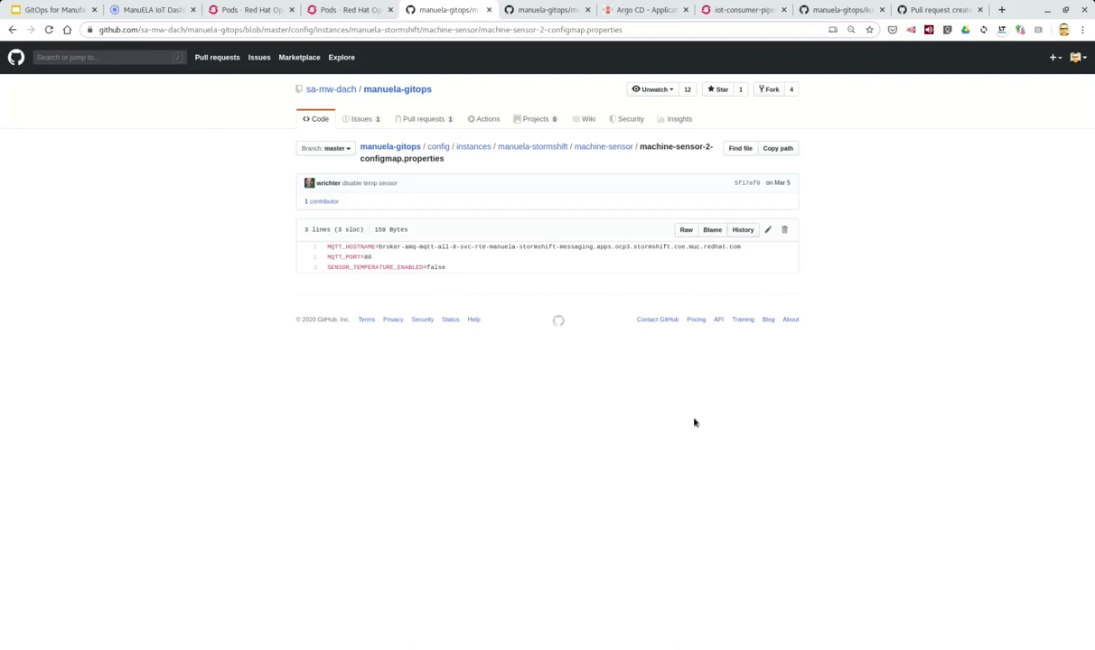
click(767, 235)
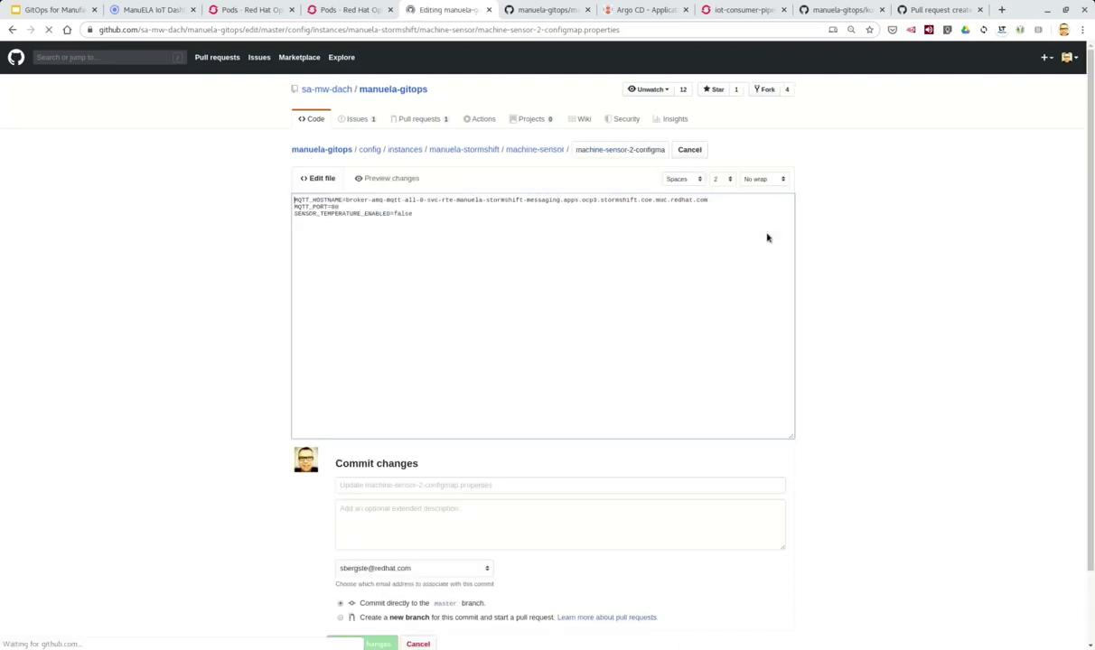
double_click(431, 219)
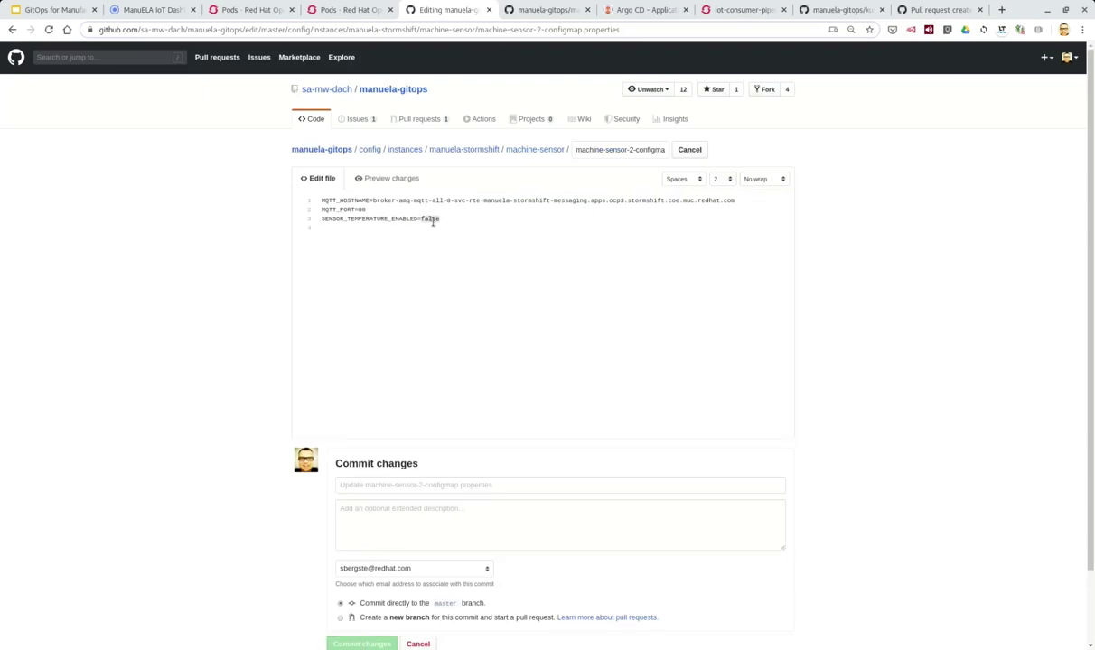
text(true)
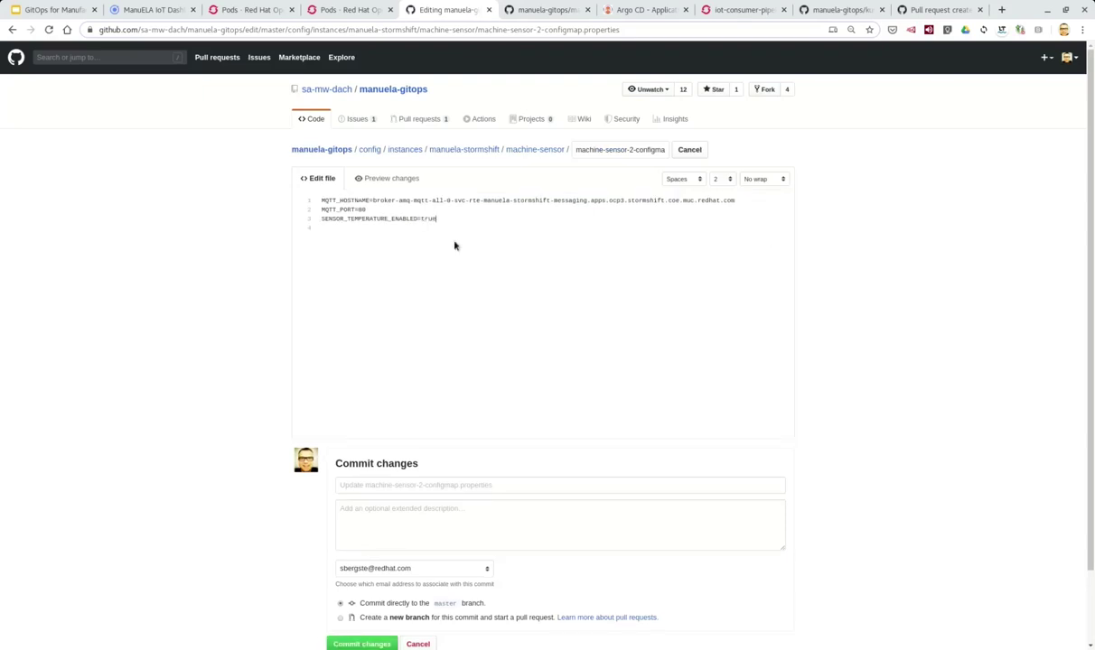
Step: Commit the configmap change directly to the master branch with the message "temp to true"
scroll(454, 277, down, 1)
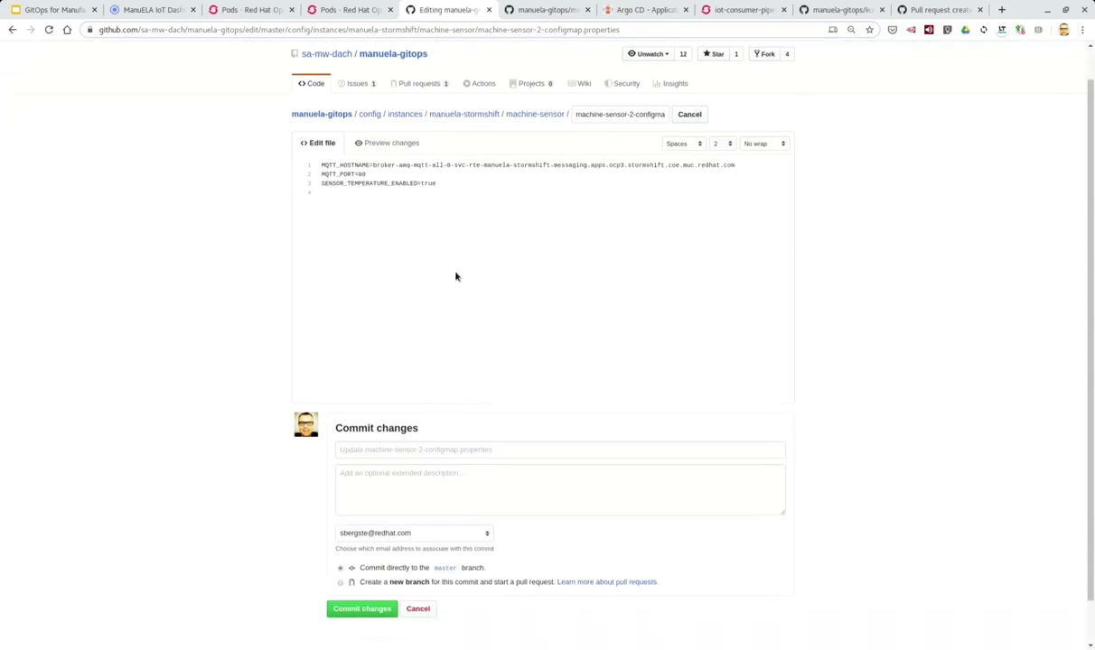
click(447, 423)
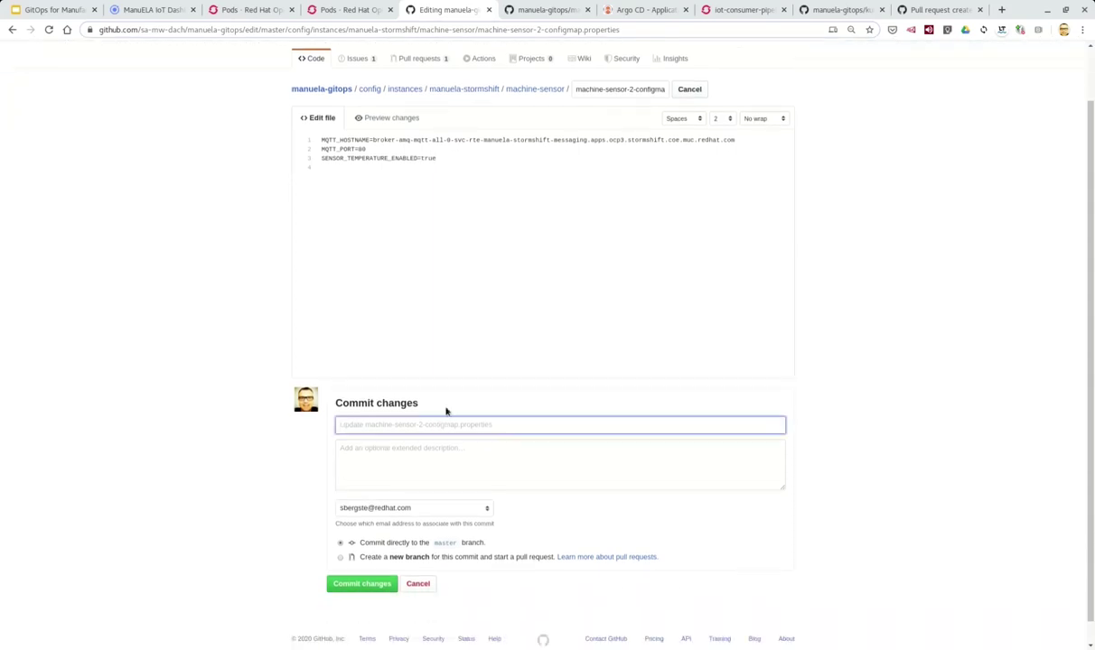
text(tes)
key(BackSpace)
key(BackSpace)
text(emp)
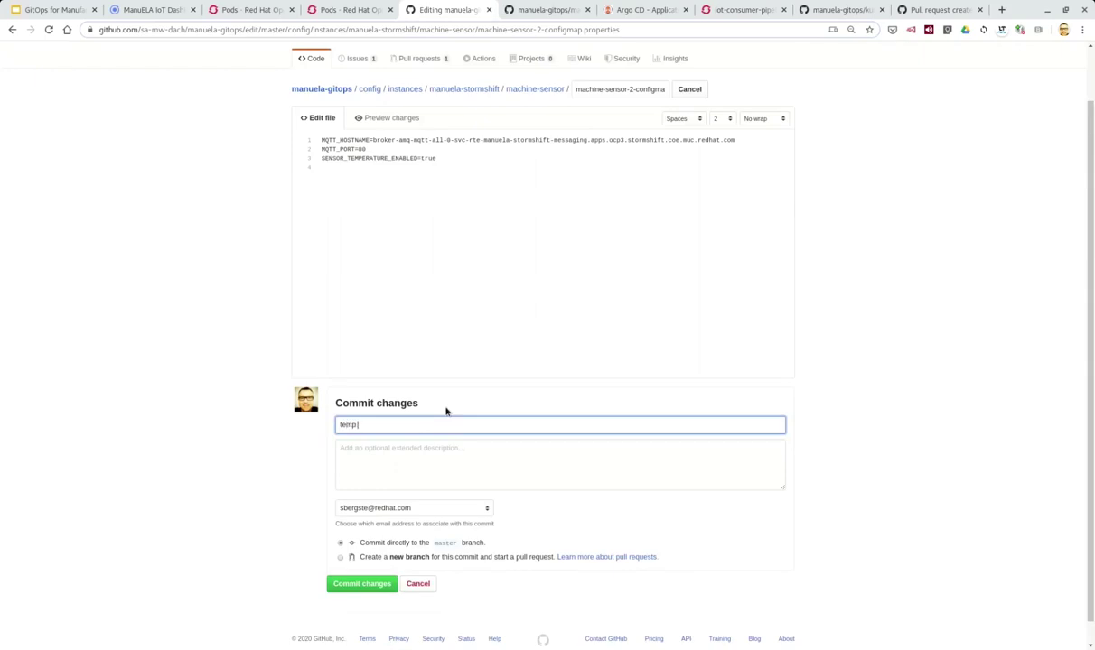
text( to true)
scroll(307, 551, down, 1)
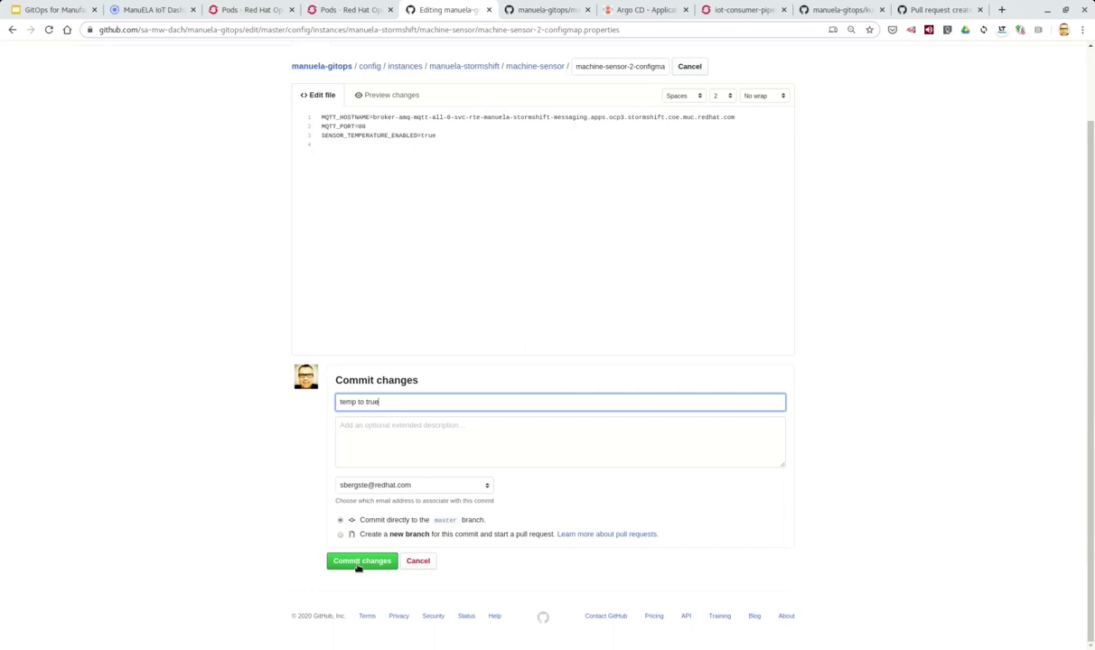
click(358, 562)
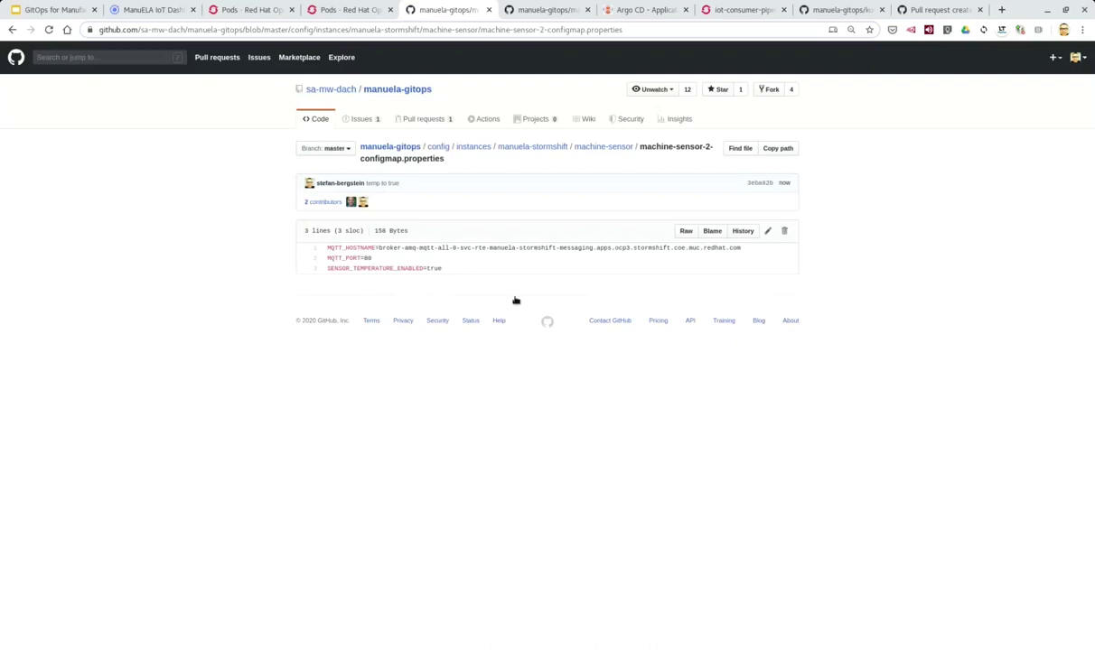
Step: Switch to Argo CD, look over the manuela-stormshift-machine-sensor application, and open and dismiss its synchronization options
click(642, 11)
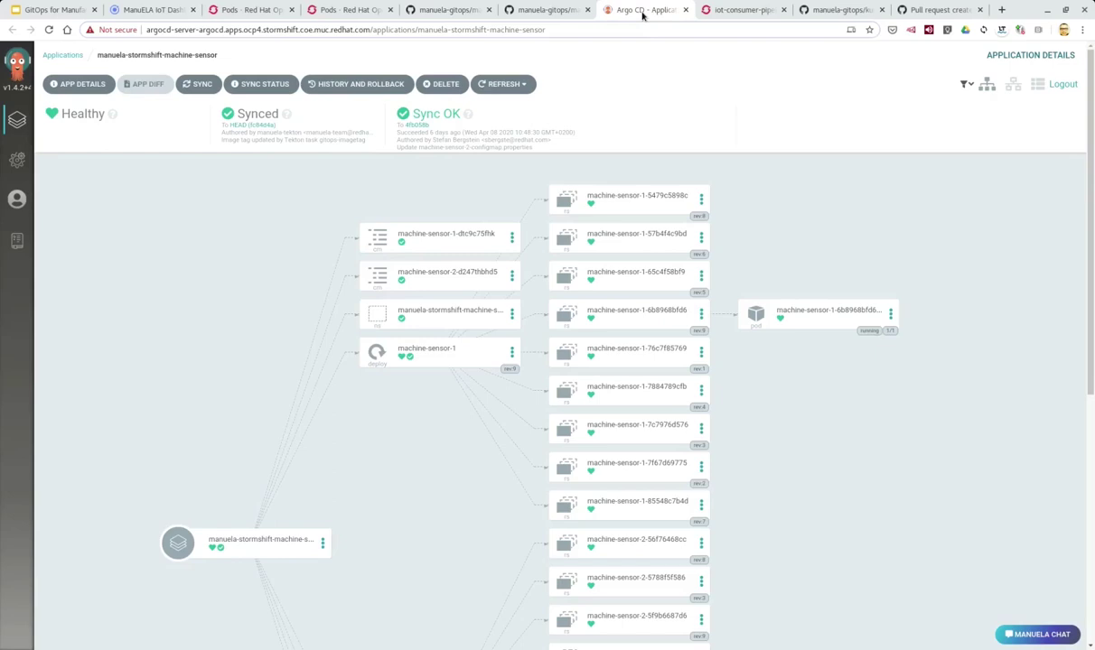
scroll(235, 262, down, 3)
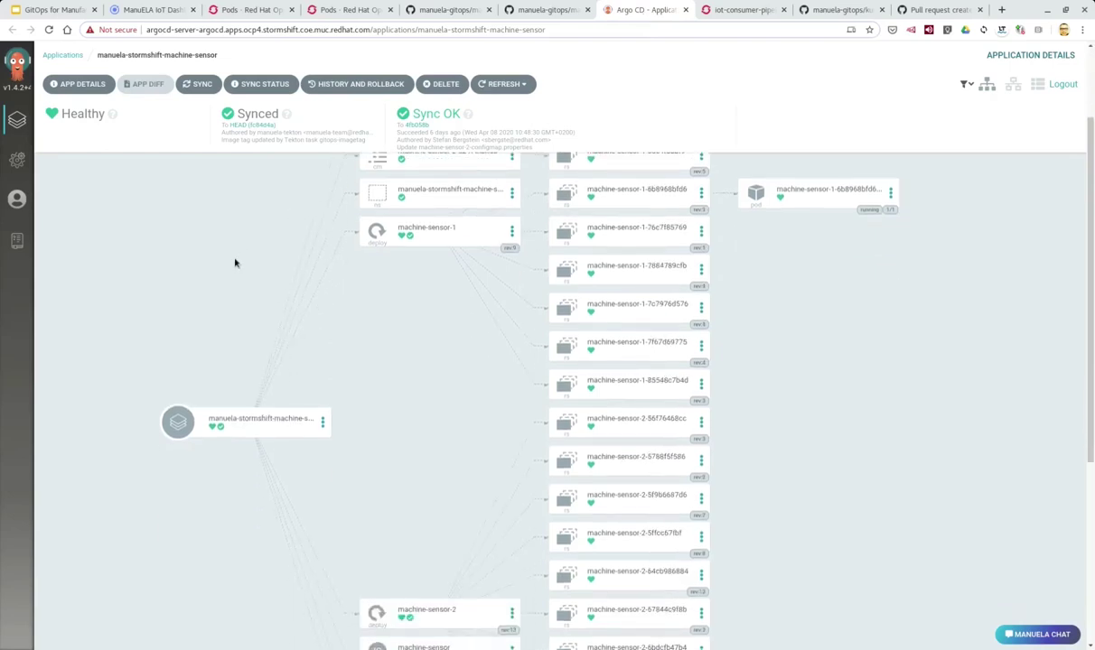
scroll(235, 262, up, 3)
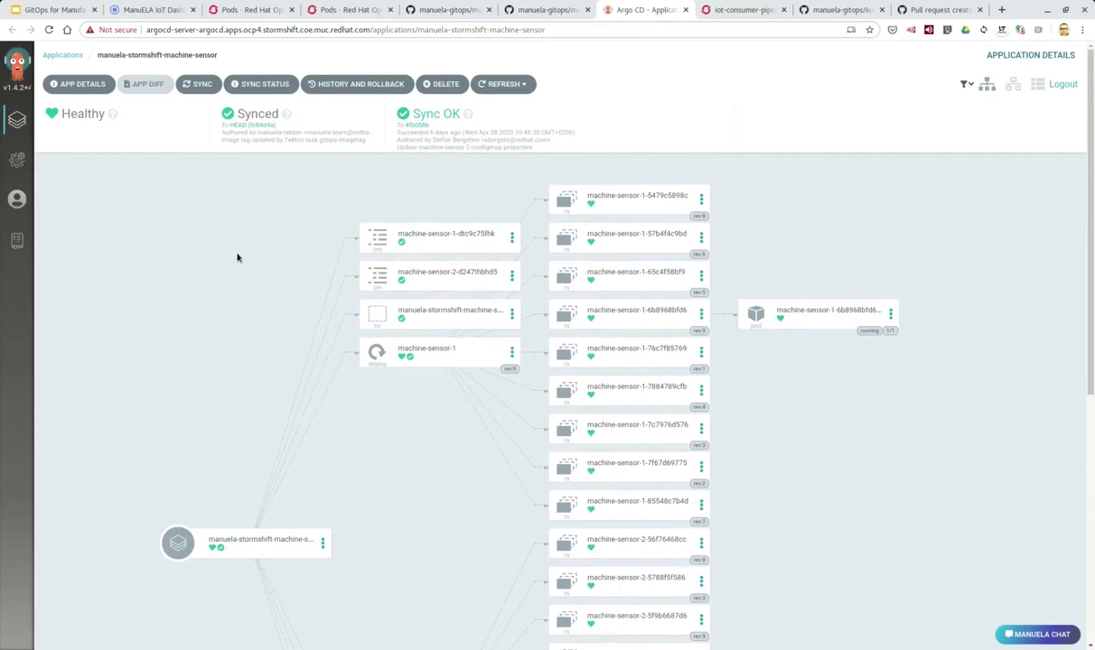
click(200, 85)
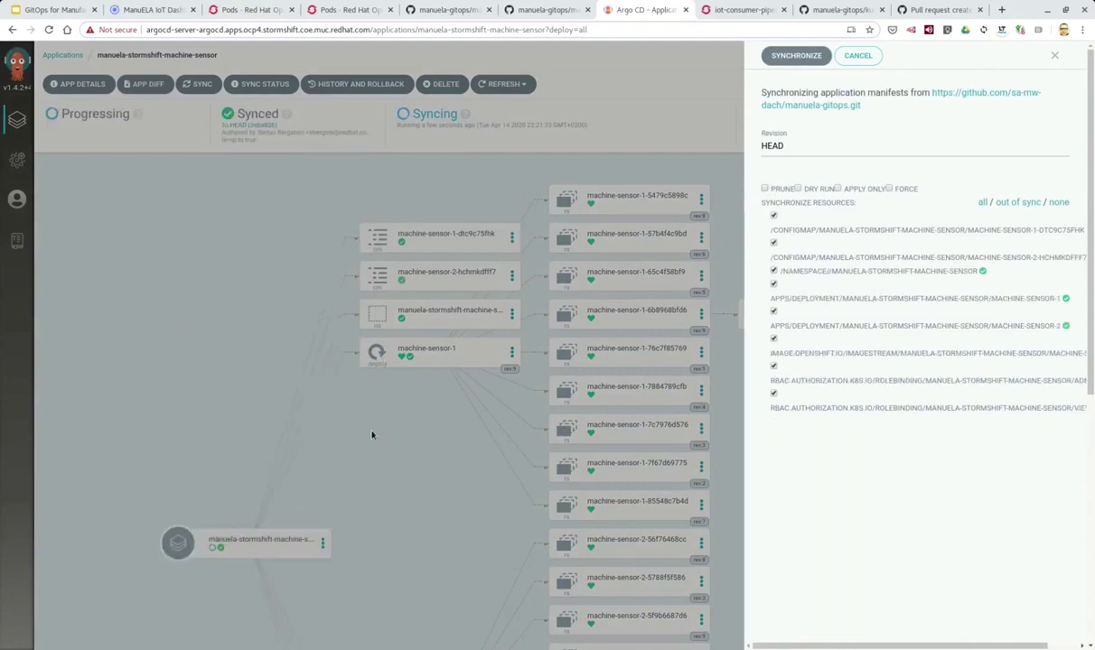
click(237, 390)
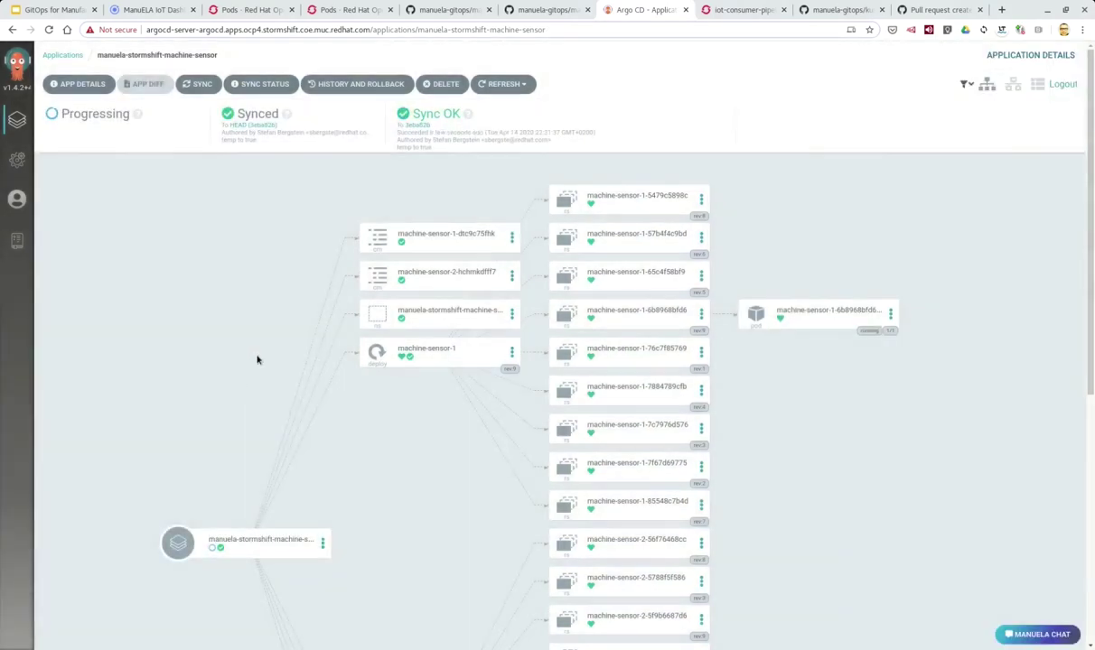
Step: Examine the machine-sensor-2 deployment, its replica sets and pods in the application's resource tree
scroll(258, 360, down, 4)
scroll(260, 358, down, 2)
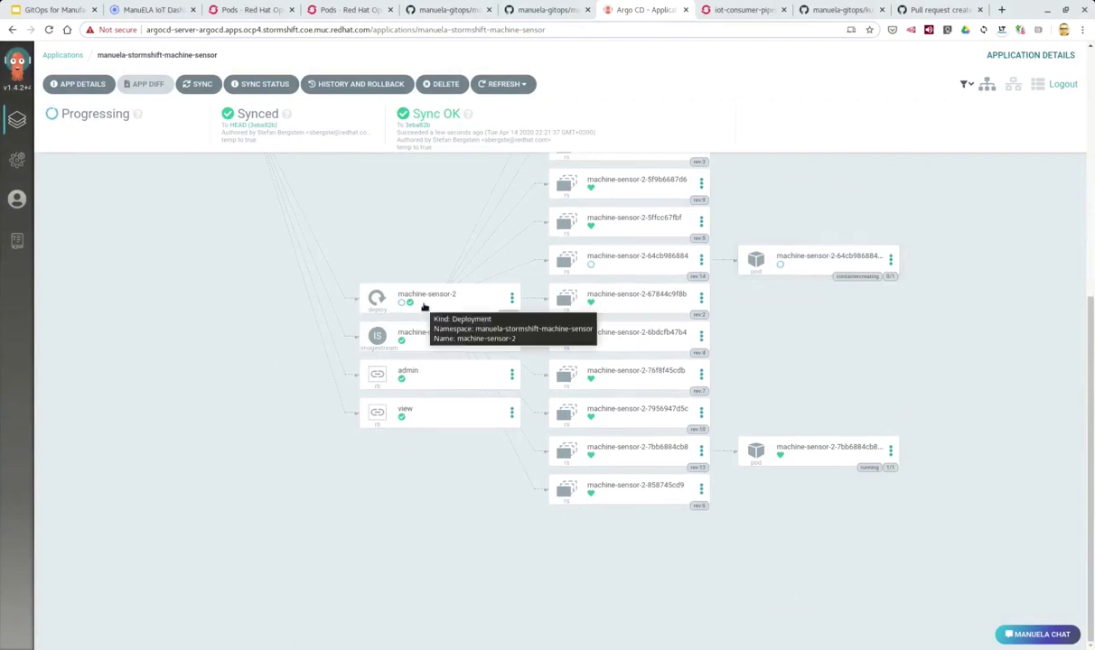
scroll(423, 308, up, 2)
scroll(423, 308, up, 5)
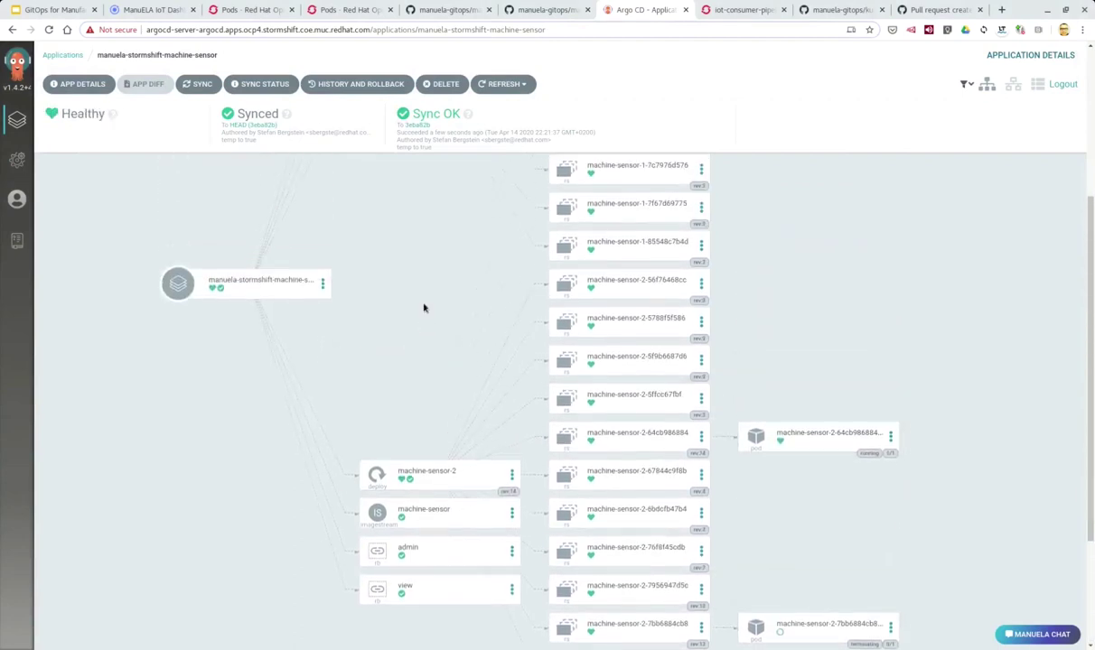
scroll(423, 308, up, 2)
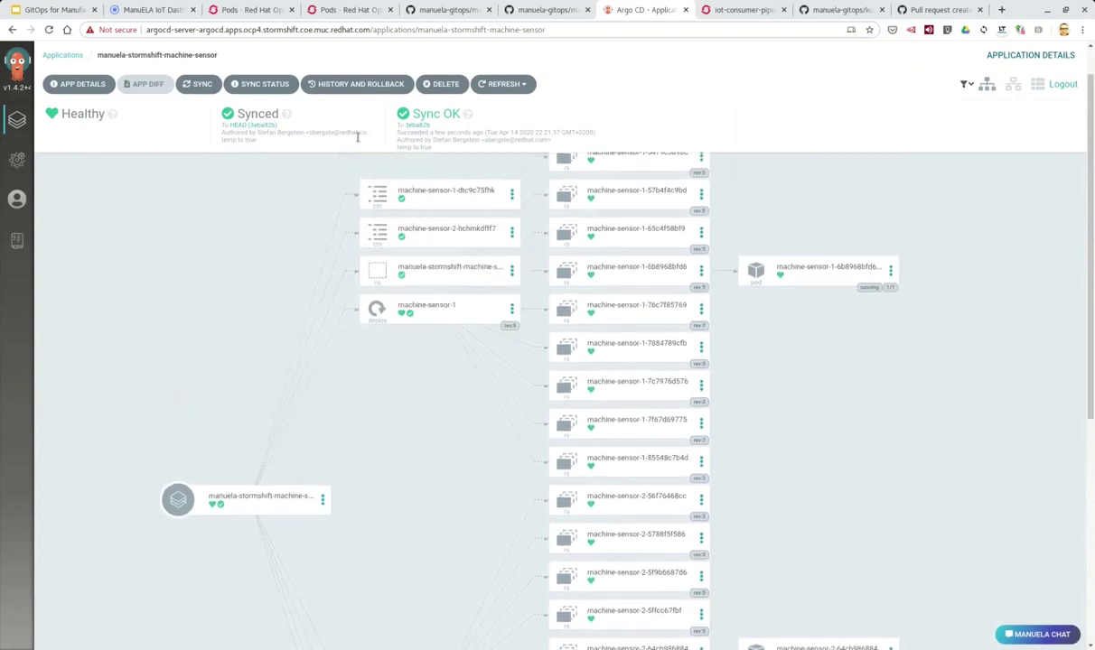
Step: Switch to the IoT dashboard's realtime data and dismiss the vibration alert
click(161, 14)
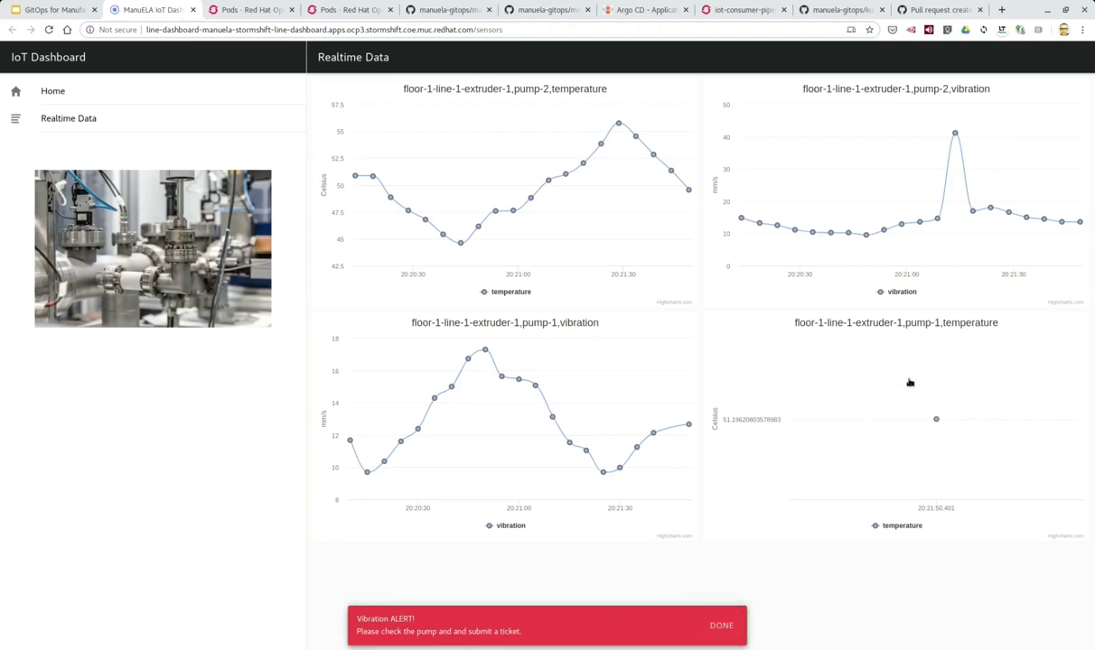
click(722, 627)
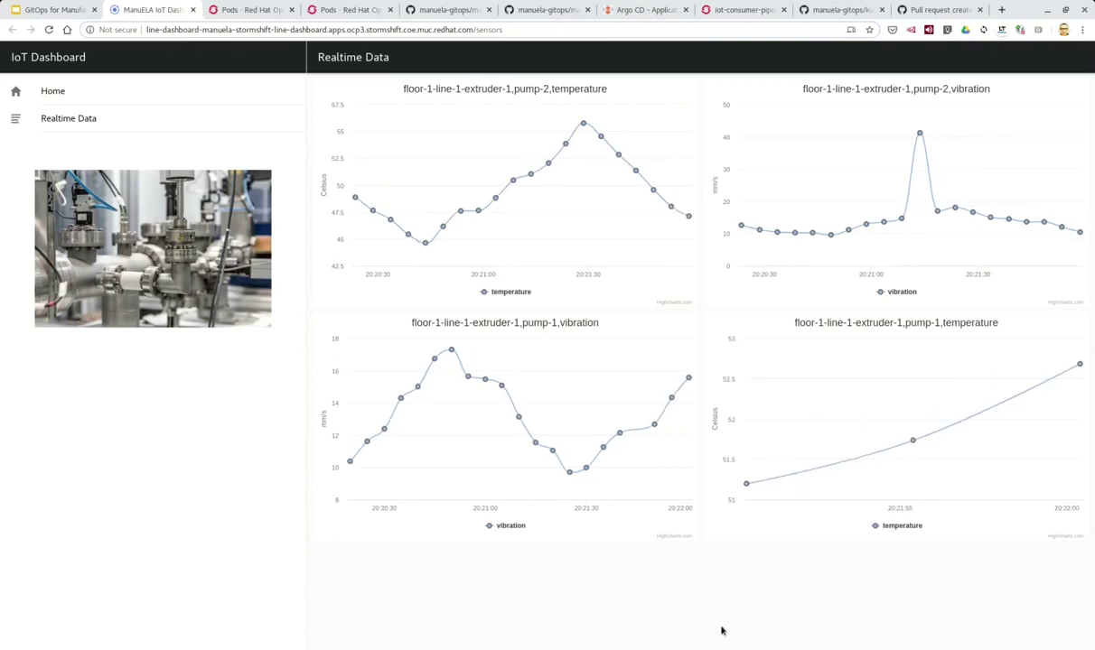